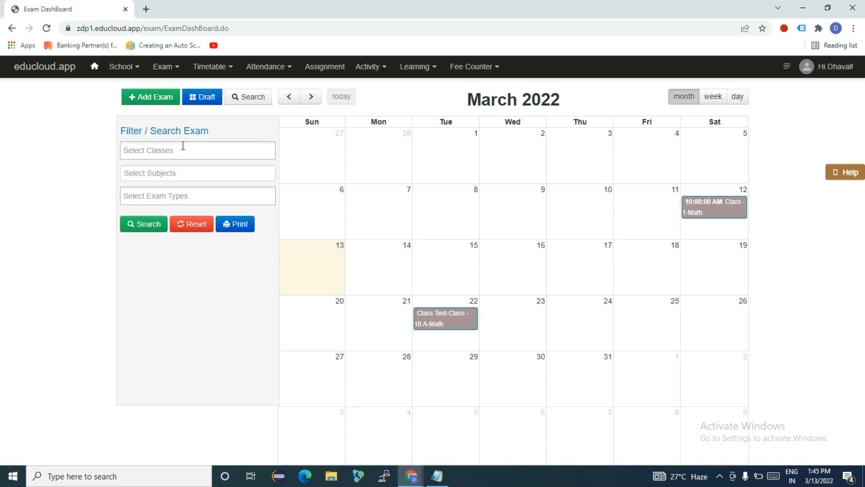
Open a new class exam form on the exam dashboard and examine the available exam types.
left_click(162, 97)
left_click(149, 130)
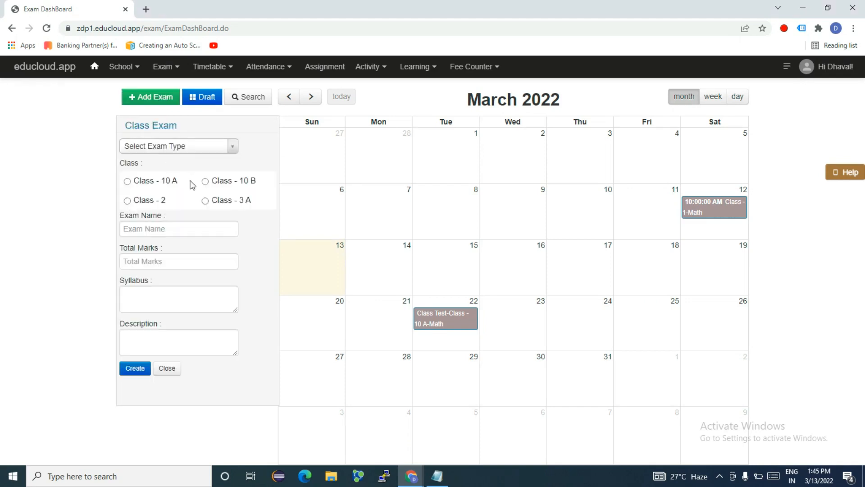
left_click(179, 149)
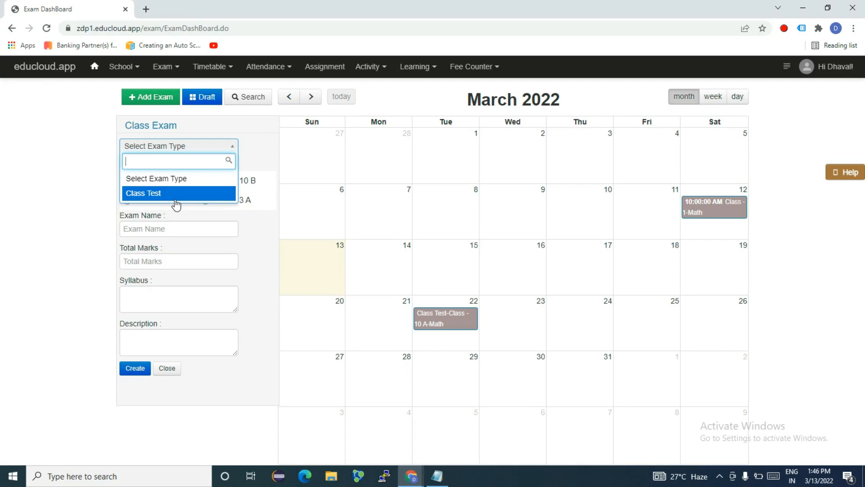
left_click(75, 173)
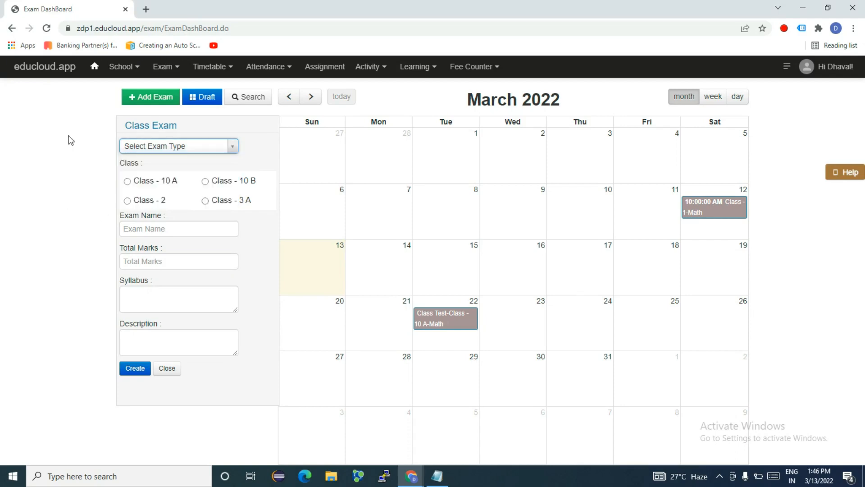
Start a new exam type in the exam type configuration, named Unit Test with total marks of 50.
left_click(167, 67)
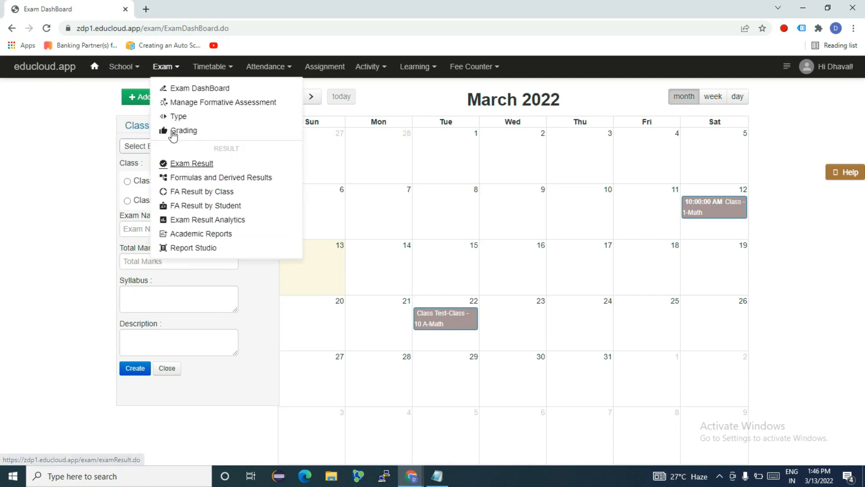
left_click(197, 118)
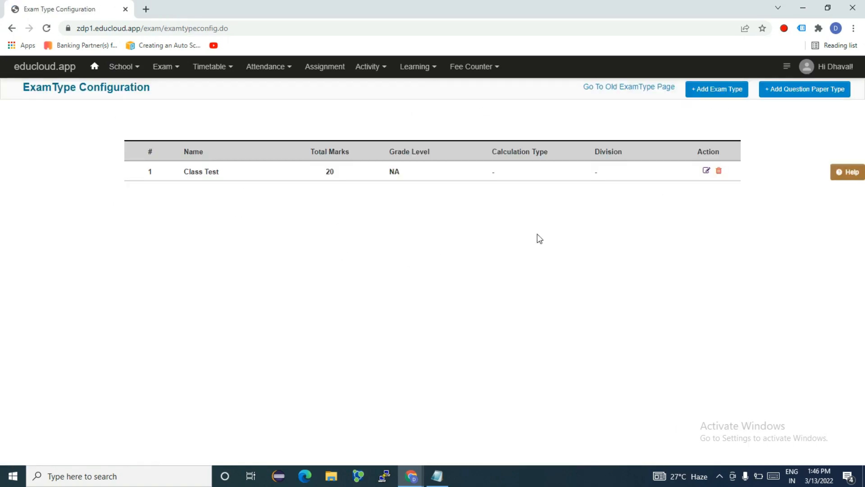
left_click(718, 89)
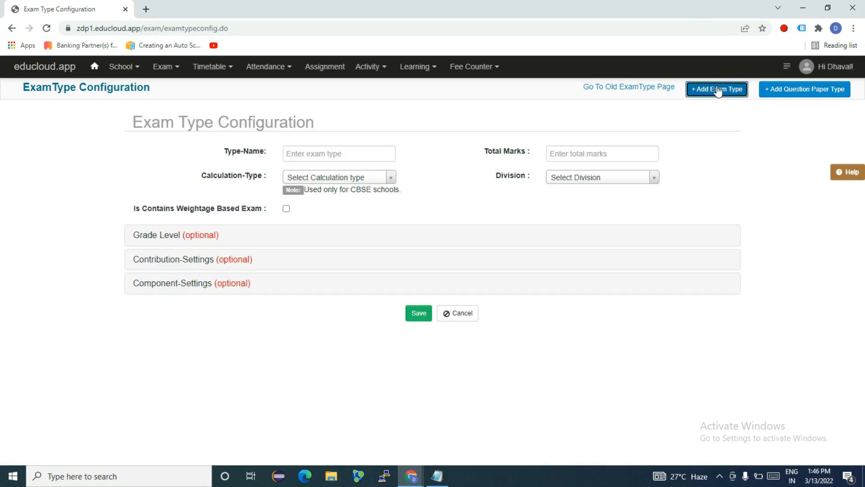
left_click(331, 154)
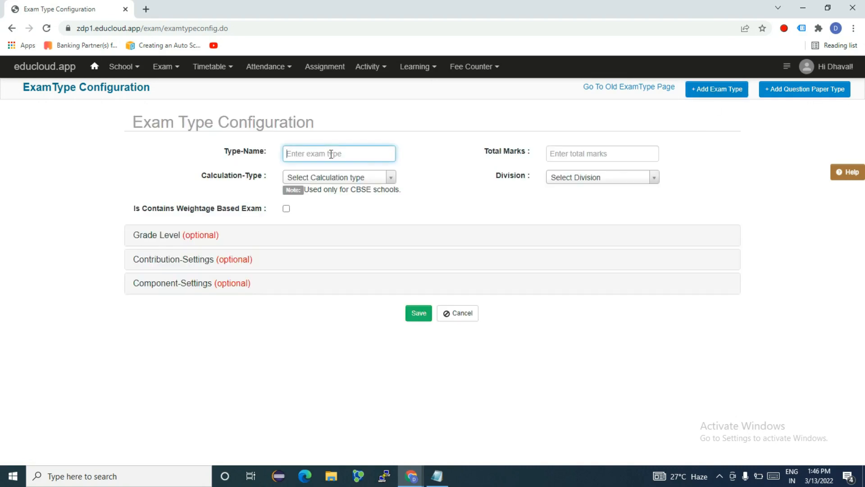
type("Unit Test")
key("Tab")
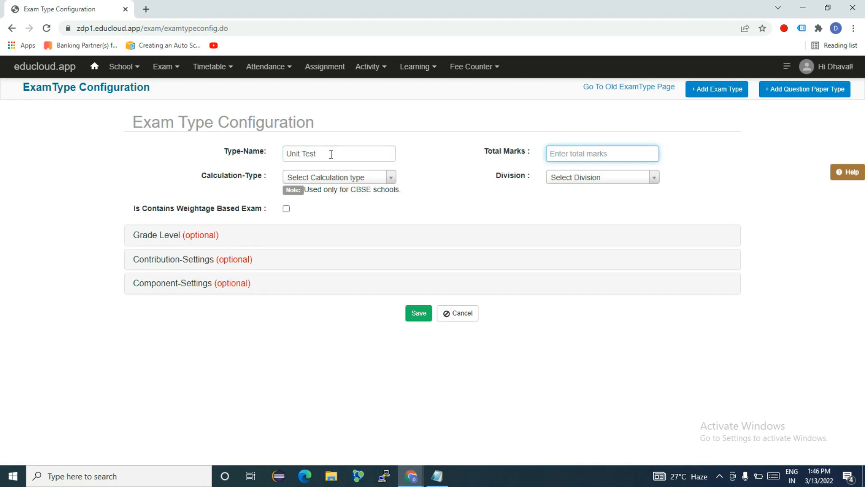
type("50")
Check the optional grade level setting without choosing one and save the Unit Test exam type.
left_click(142, 246)
left_click(151, 233)
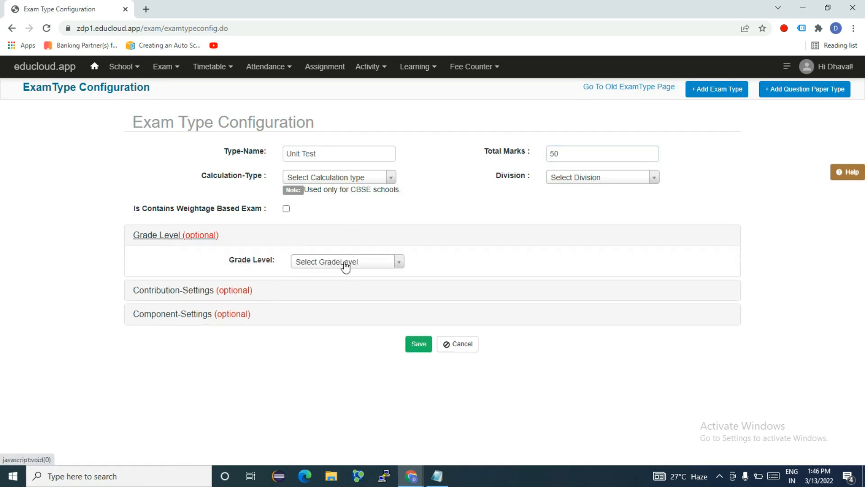
left_click(345, 266)
left_click(420, 216)
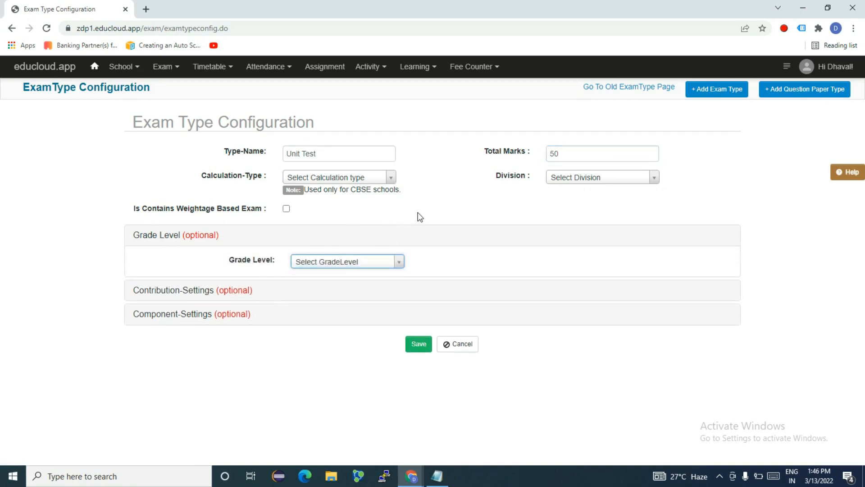
left_click(161, 236)
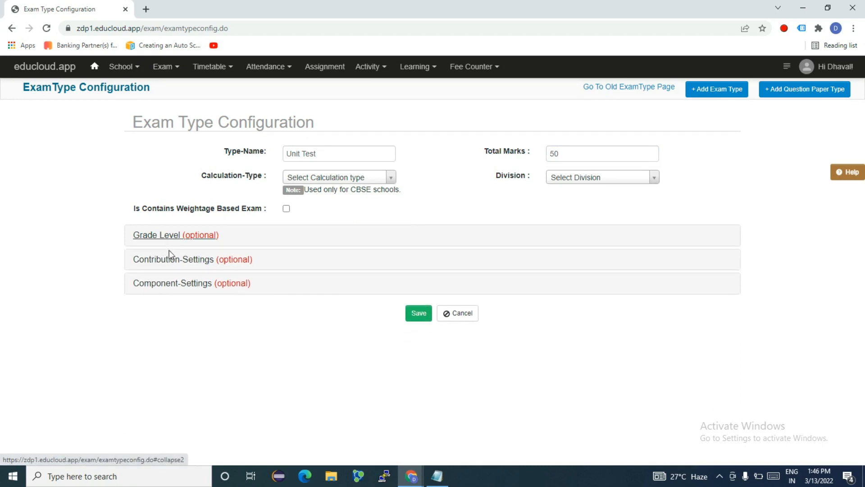
left_click(416, 314)
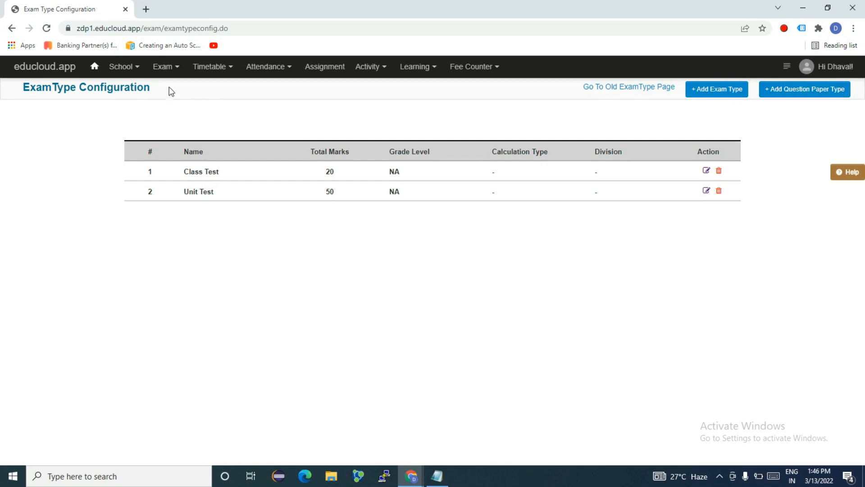
Return to the exam dashboard and check the exam type choices in a new class exam form.
left_click(164, 68)
left_click(178, 87)
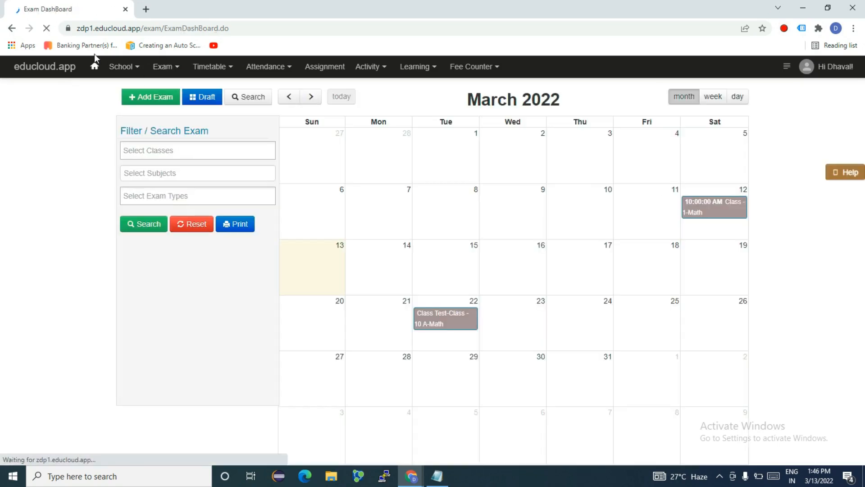
left_click(150, 98)
left_click(180, 145)
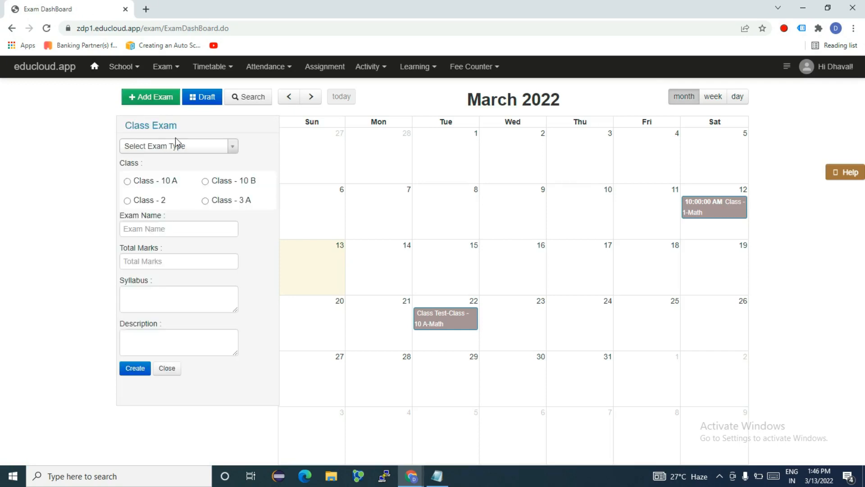
left_click(165, 145)
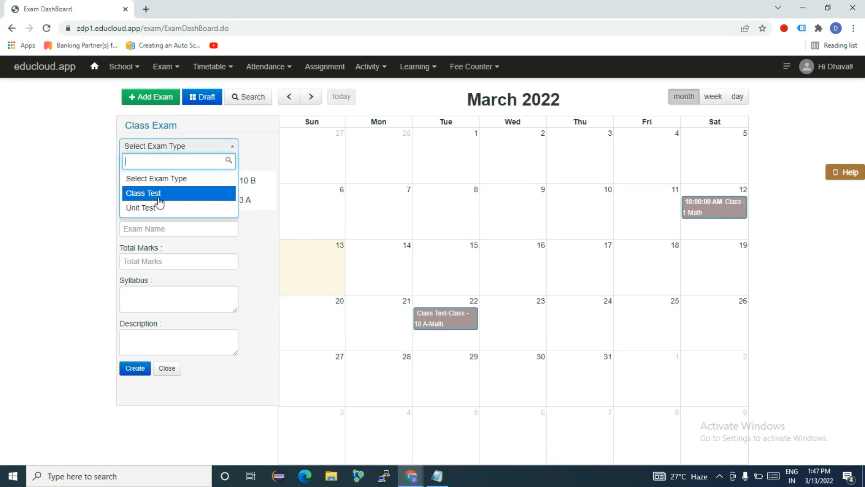
left_click(64, 184)
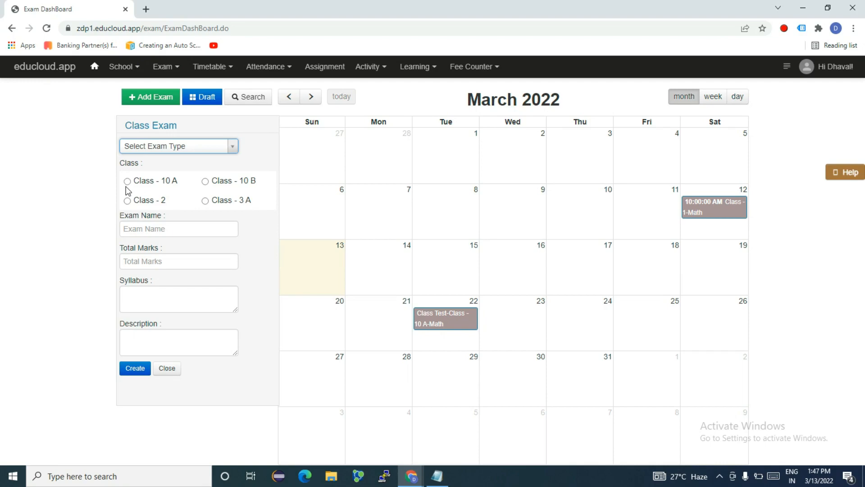
Switch to the EduCloud sample reports window and examine the Matterhorn report's marks table and graph.
key("alt+Tab")
key("Tab")
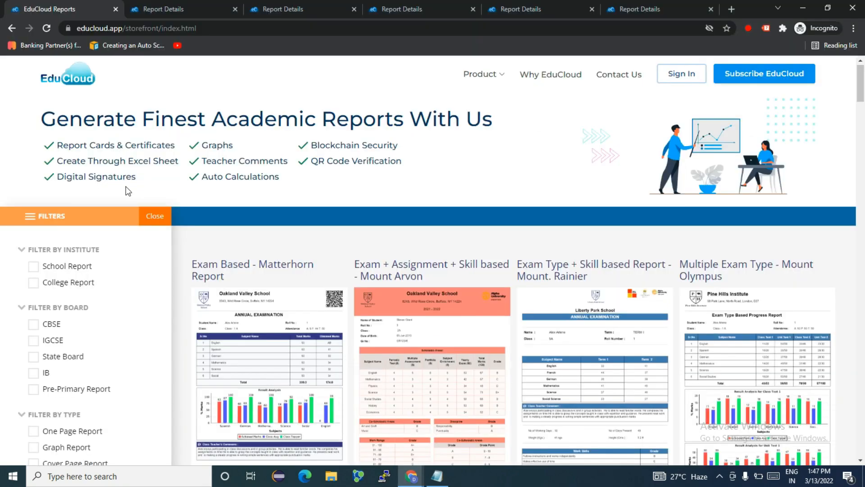
left_click(163, 10)
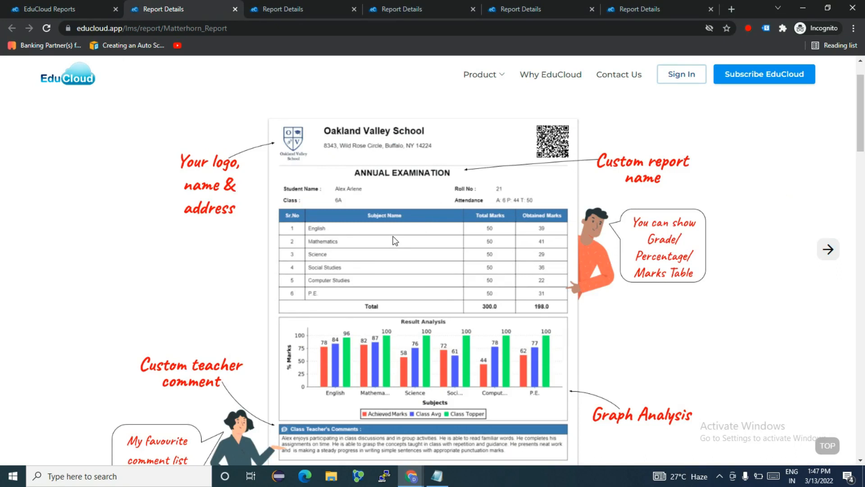
key("alt+Tab")
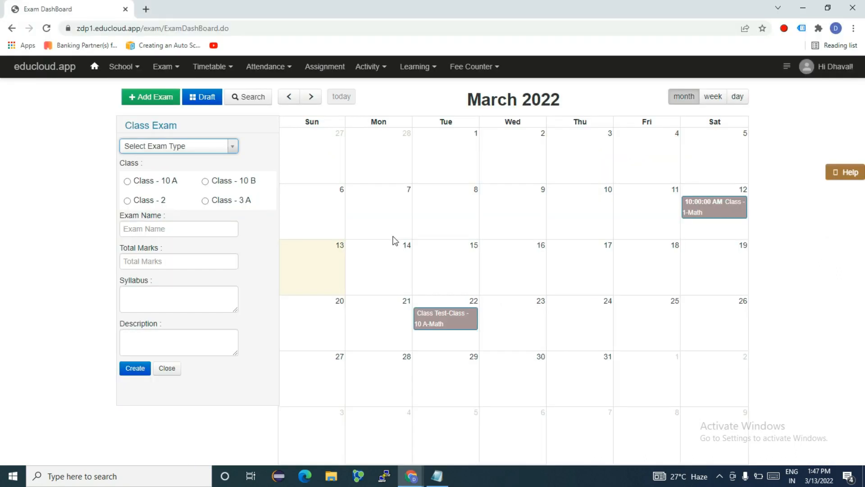
Open the exam type configuration and compare the configured exam types with the Matterhorn sample report.
left_click(175, 69)
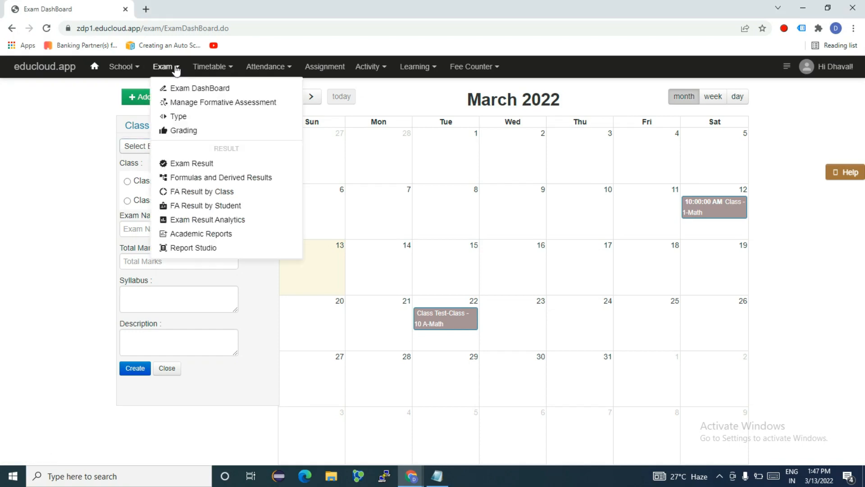
left_click(179, 118)
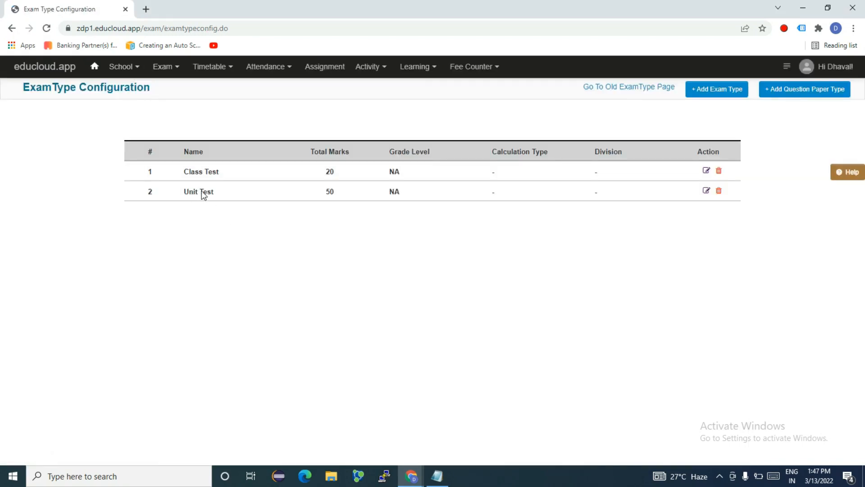
key("alt+Tab")
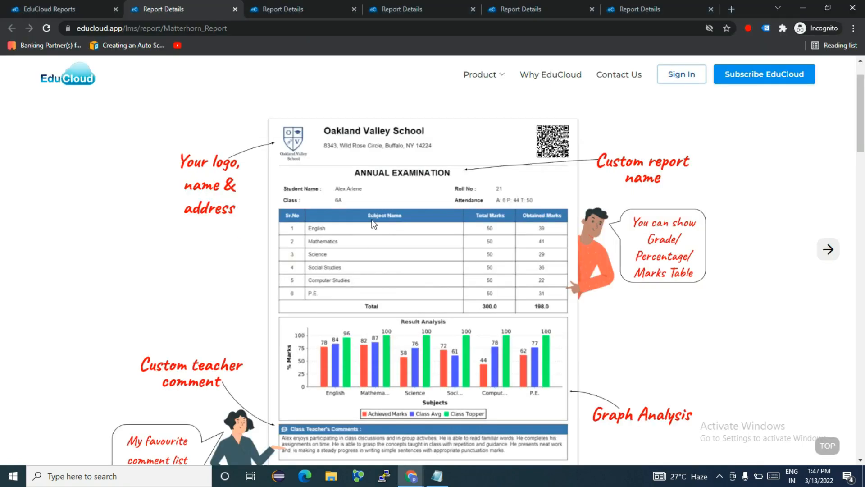
key("alt+Tab")
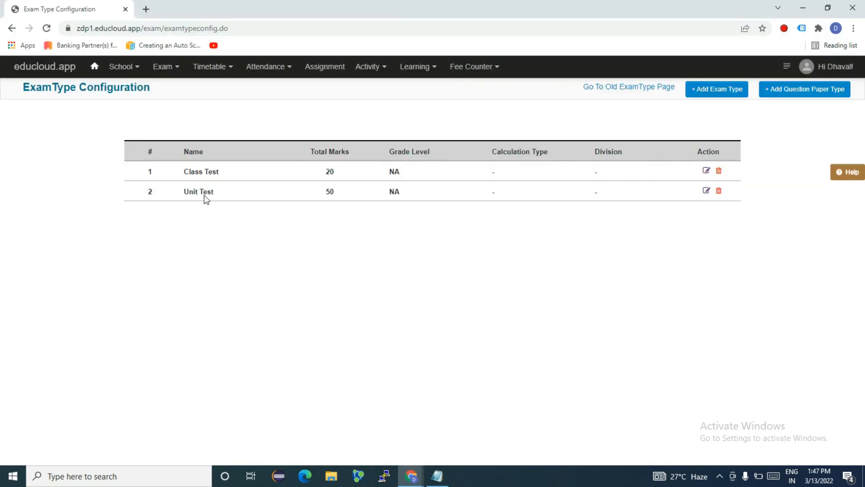
Examine how exam types appear in the Mount Rainier, JBCN, Mount Olympus and CBSE 9 to 11 sample reports.
key("alt+Tab")
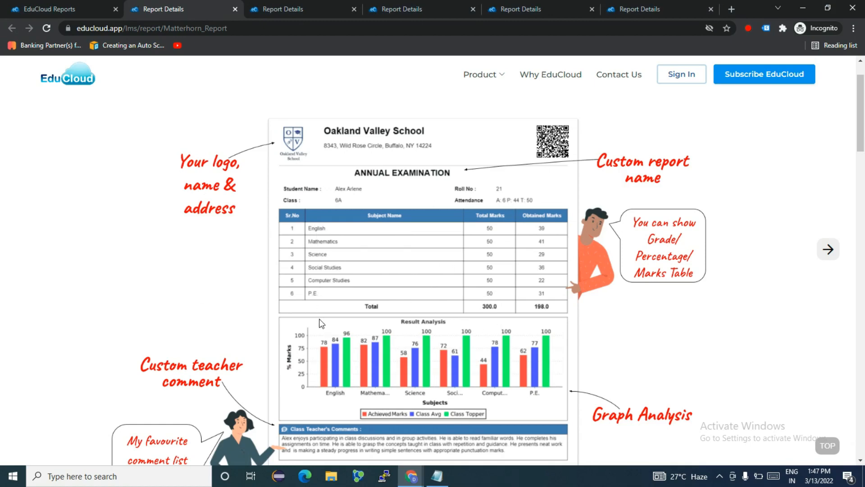
left_click(293, 11)
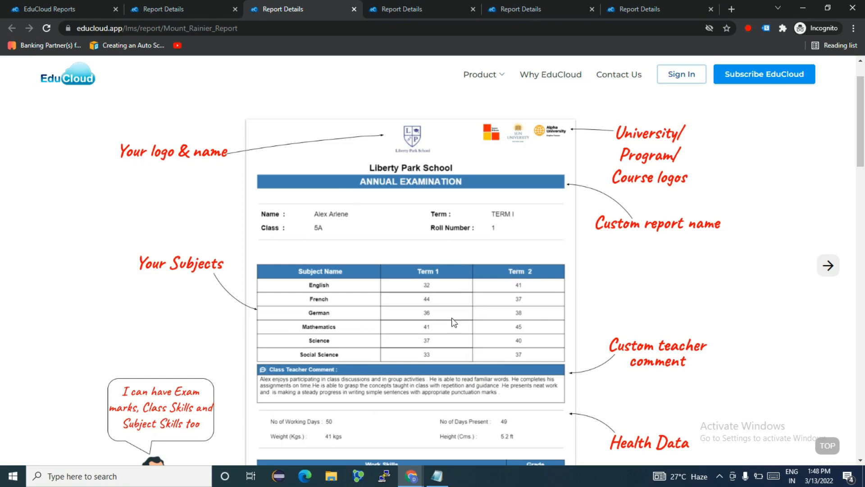
left_click(426, 10)
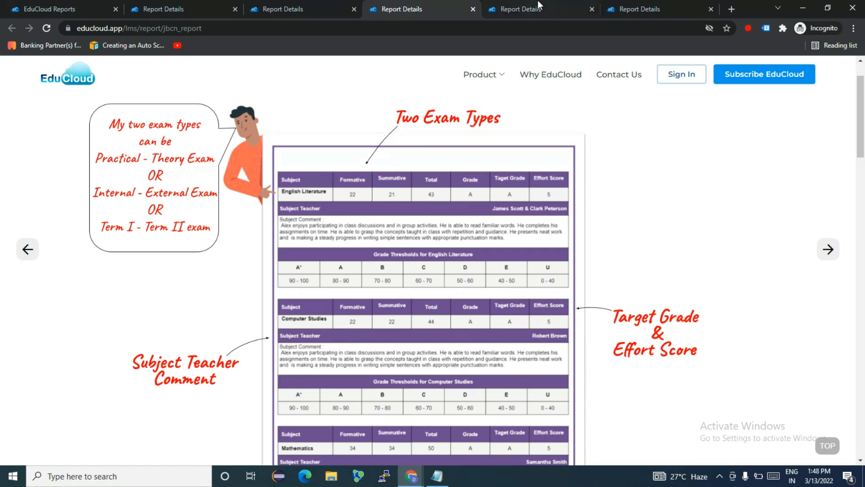
left_click(533, 12)
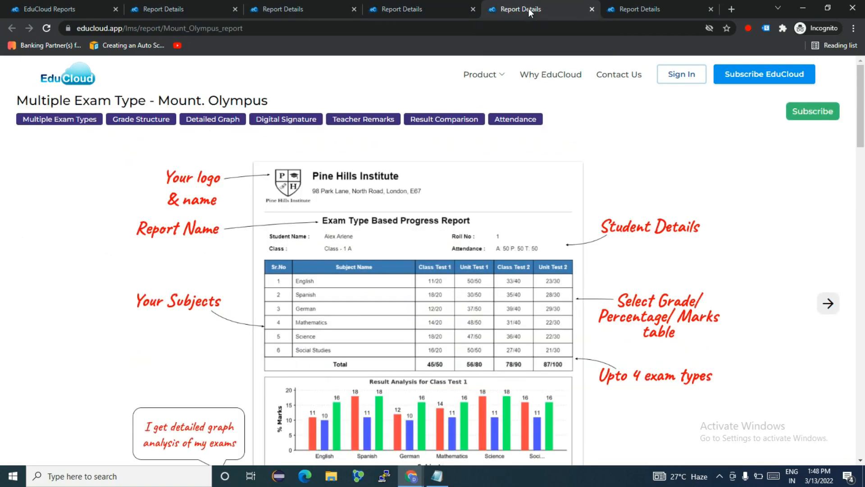
scroll(584, 220, "down", 3)
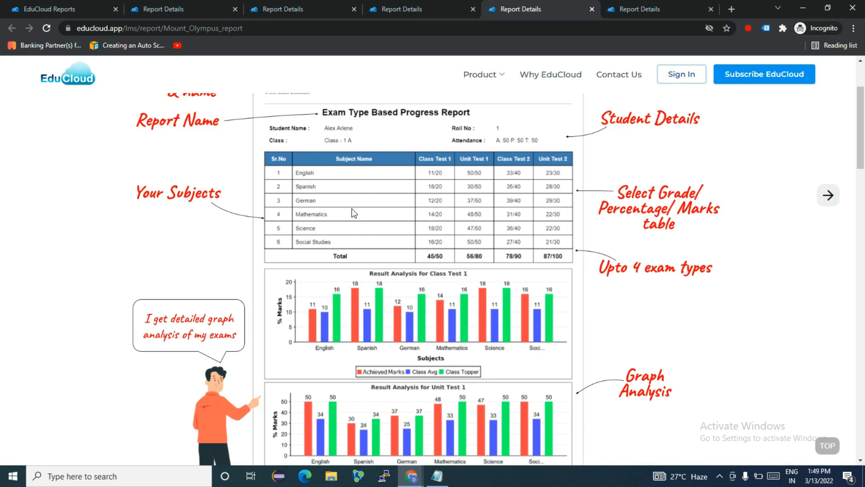
left_click(661, 6)
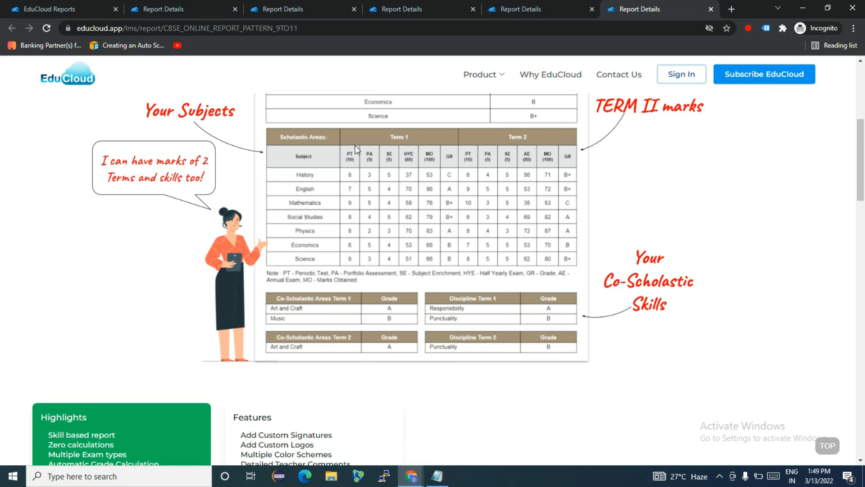
Switch back to the school portal window and search the exam results for Class - 10 A with the Class Test type.
key("alt+Tab")
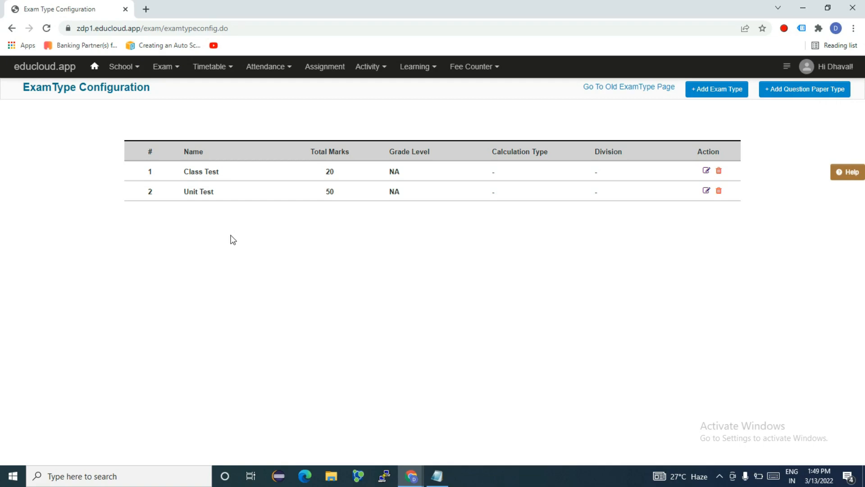
left_click(167, 69)
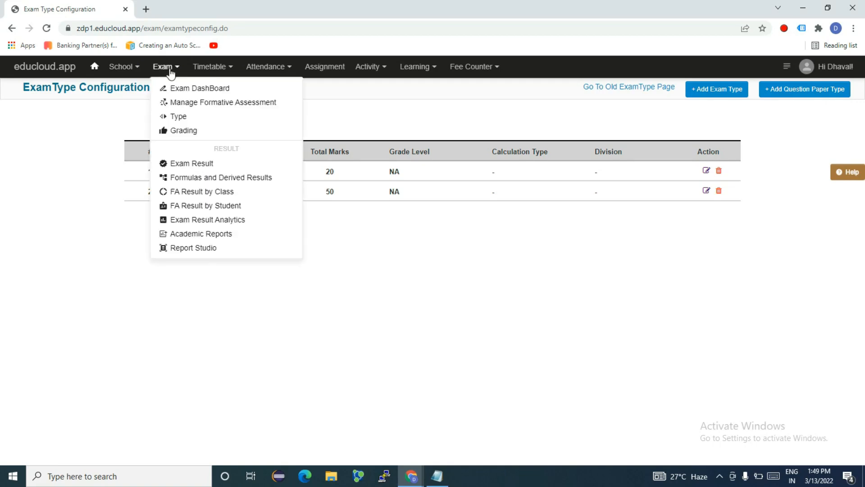
left_click(201, 165)
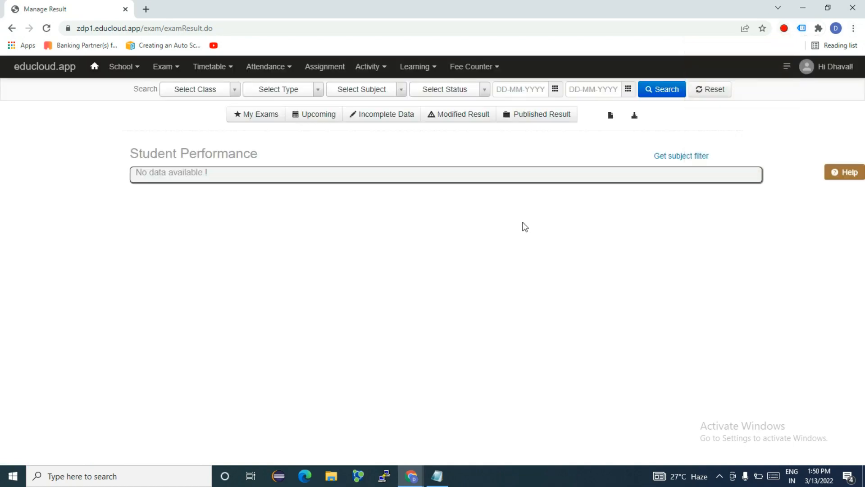
left_click(212, 88)
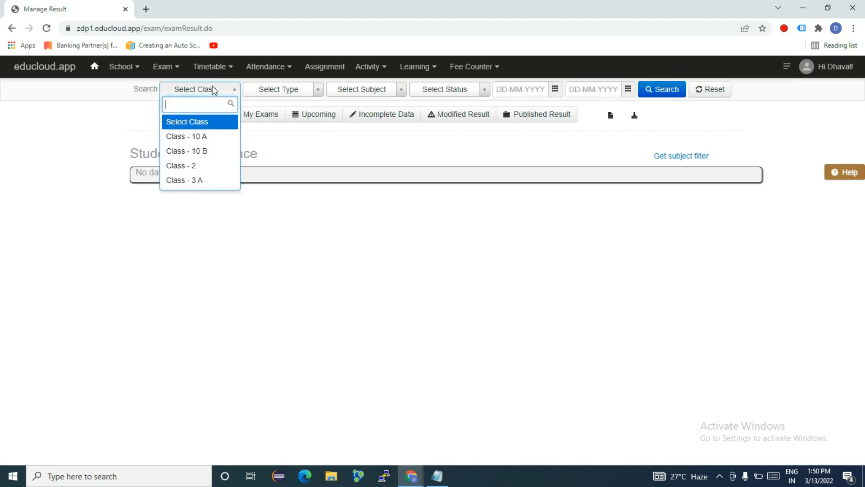
left_click(201, 136)
left_click(304, 89)
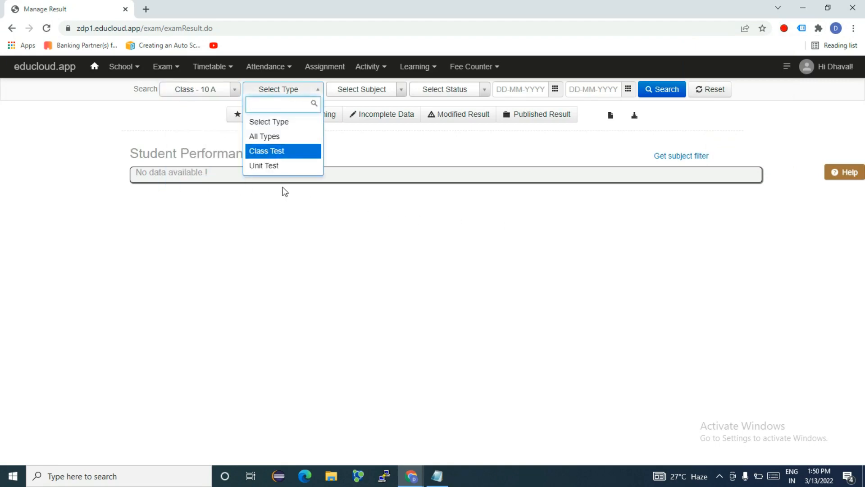
left_click(280, 150)
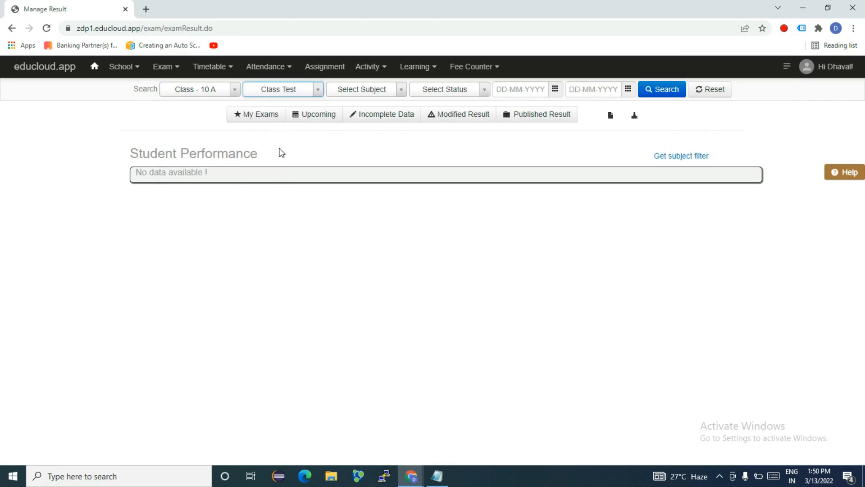
left_click(663, 90)
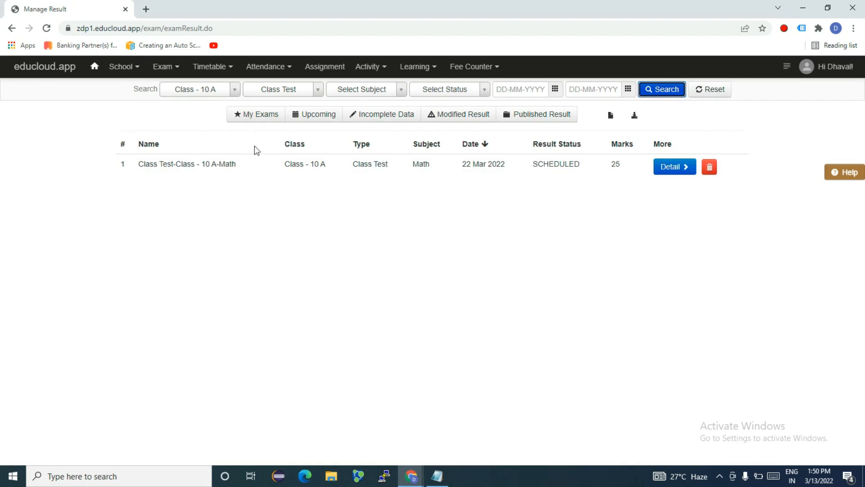
left_click(296, 90)
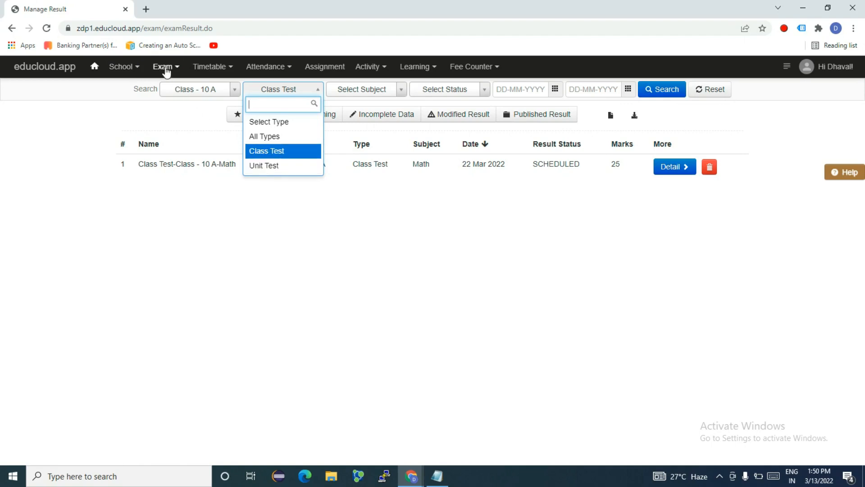
Request an Exam Result Analytics report with individual marks for one class, filtered by the Class Test exam type.
mouse_move(167, 71)
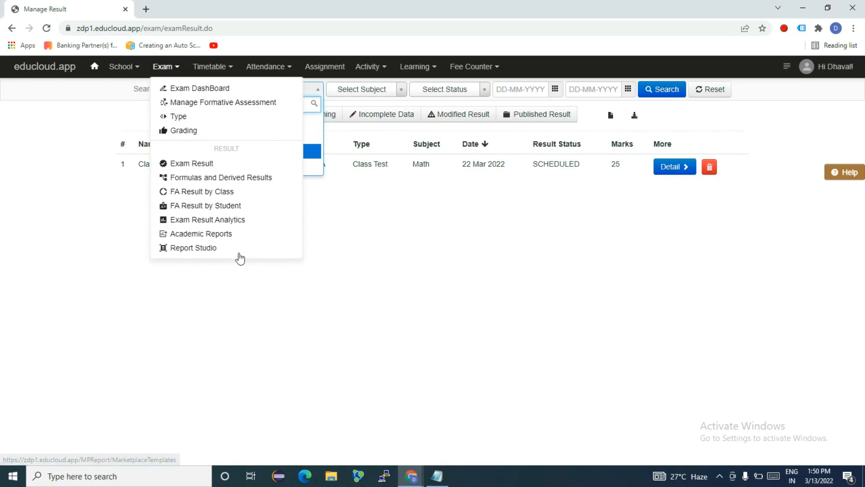
left_click(226, 222)
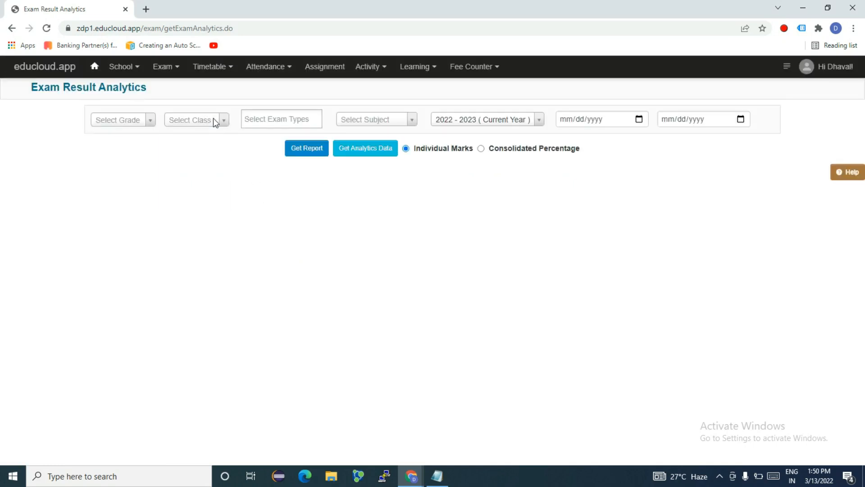
left_click(213, 118)
left_click(194, 174)
left_click(290, 119)
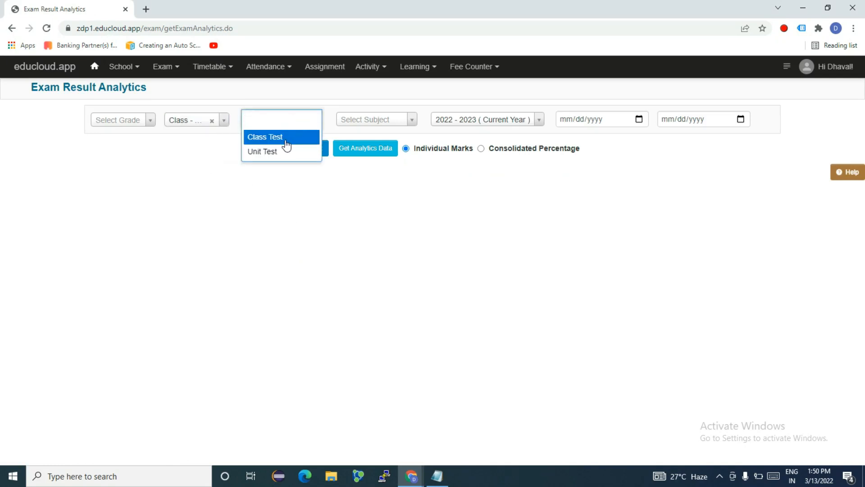
left_click(284, 137)
left_click(305, 149)
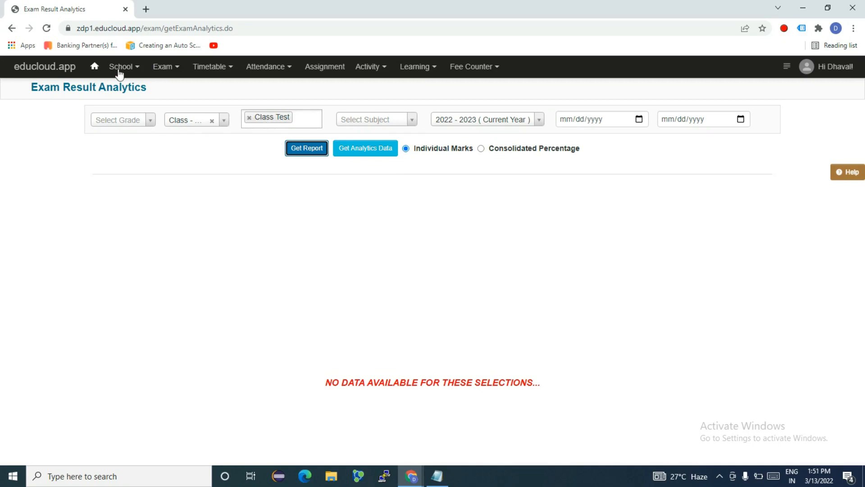
Return to the school home page and bring up the available exam functions.
left_click(94, 67)
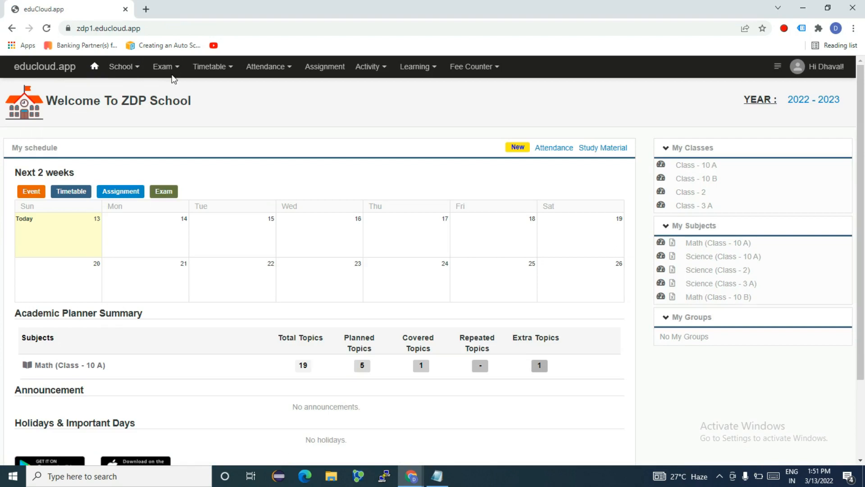
left_click(174, 68)
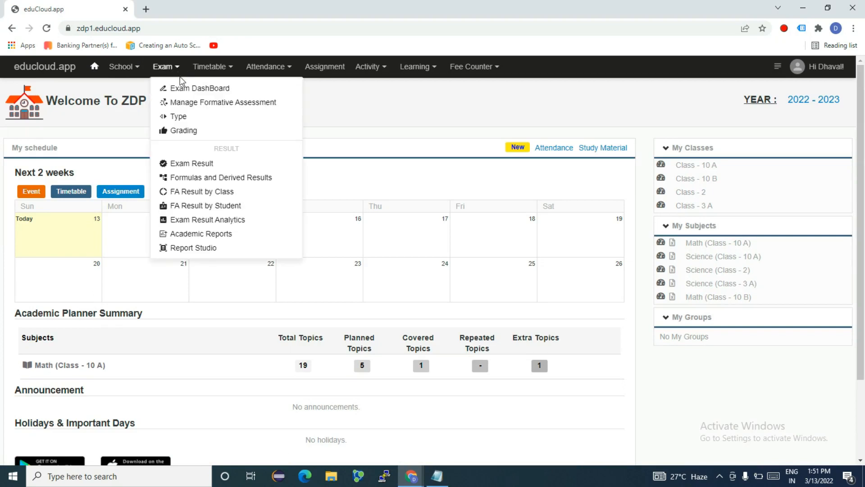